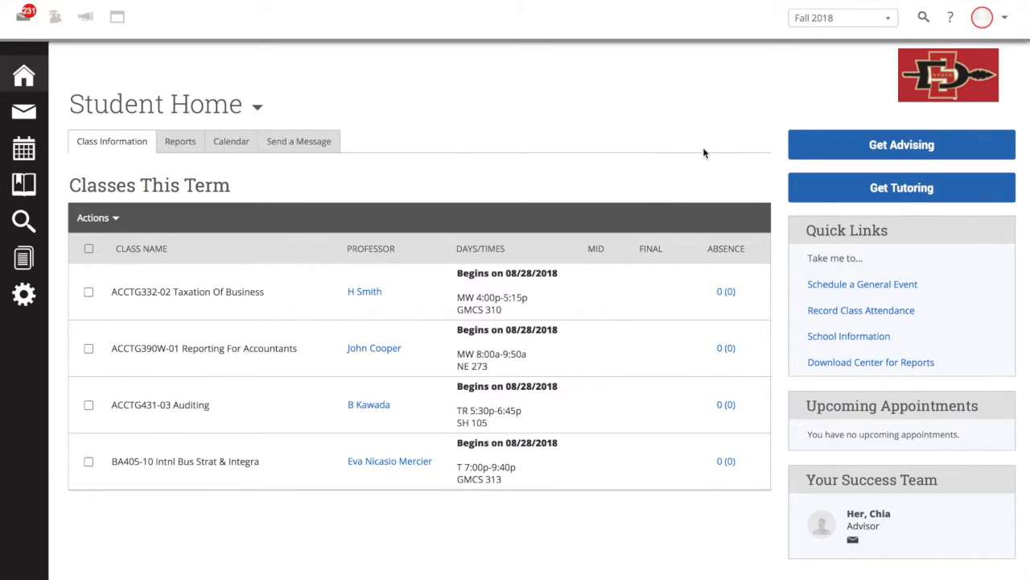
Start a tutoring appointment request with category Tutoring Services by Appt and reason ACCTG332 Taxation Of Business, and proceed to the location choice.
click(850, 190)
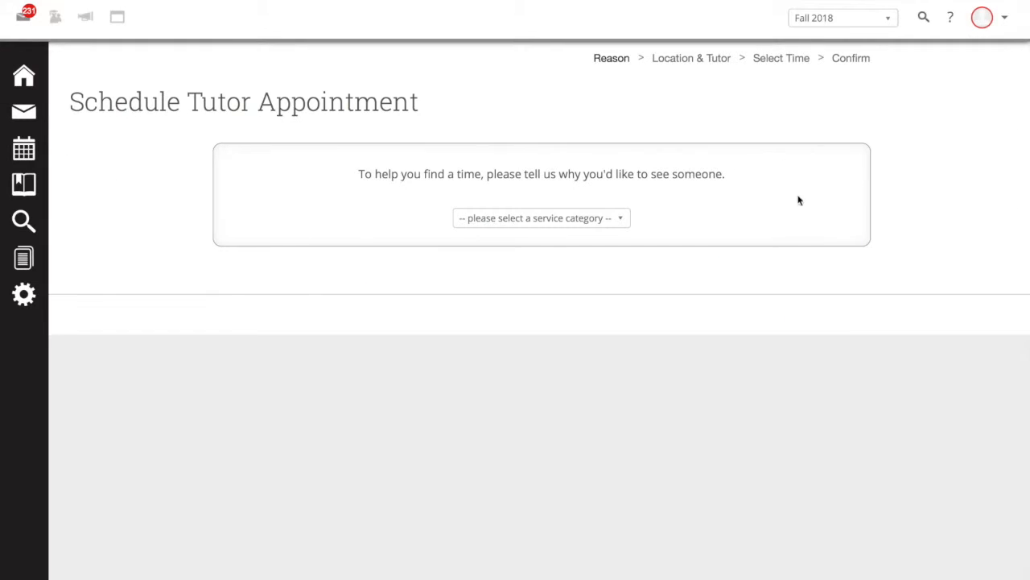
click(621, 223)
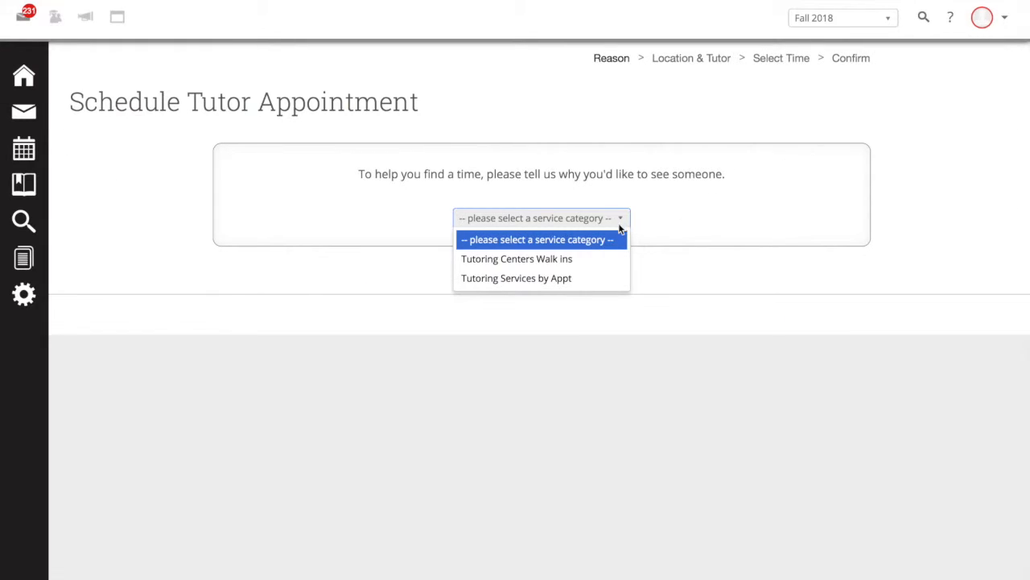
click(598, 277)
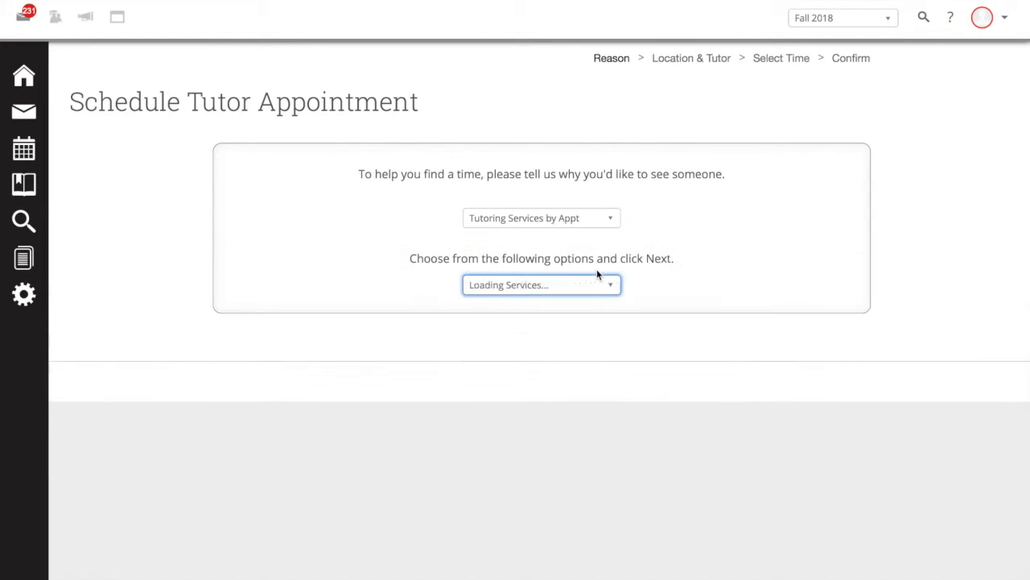
click(597, 286)
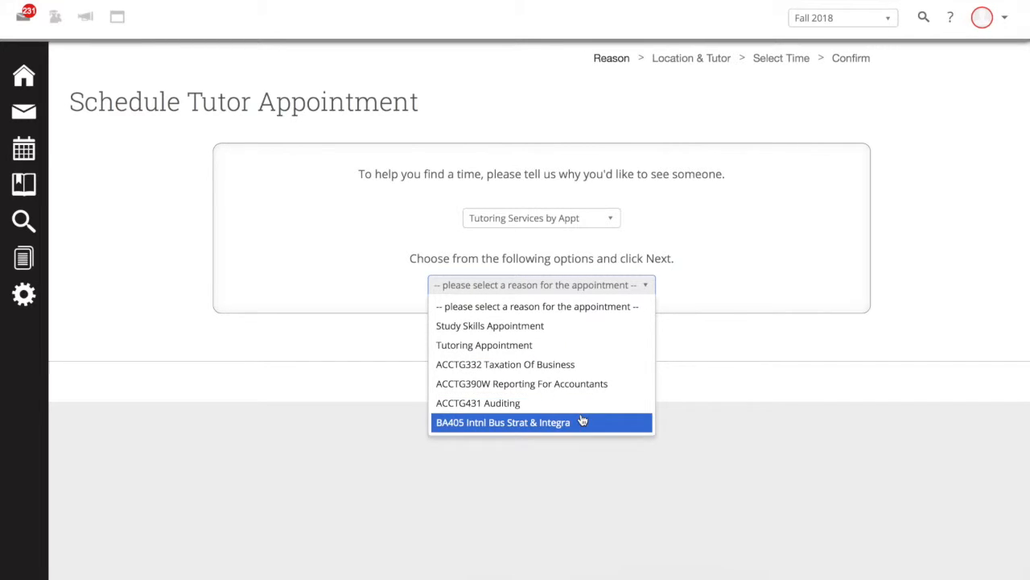
click(568, 369)
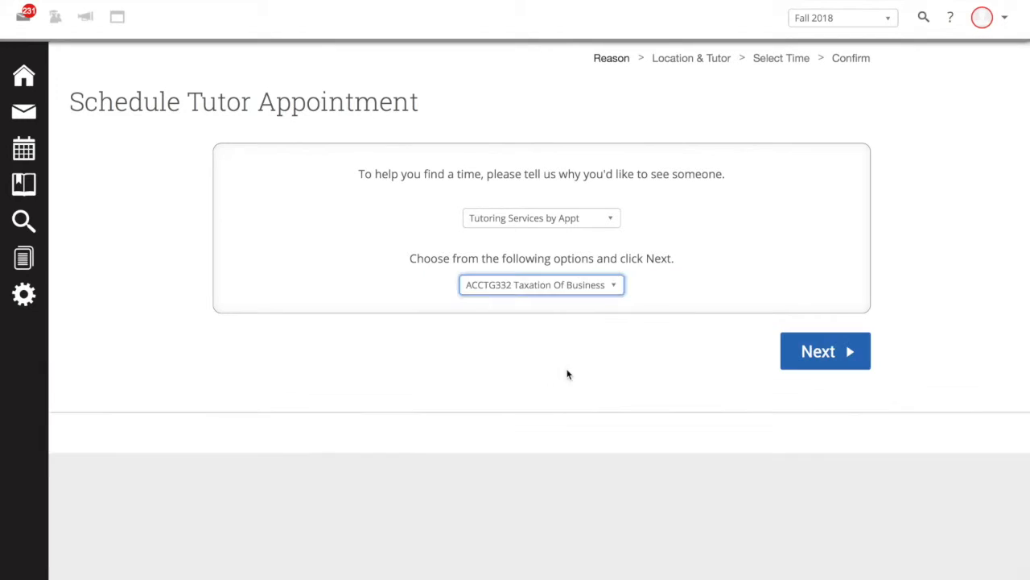
click(843, 346)
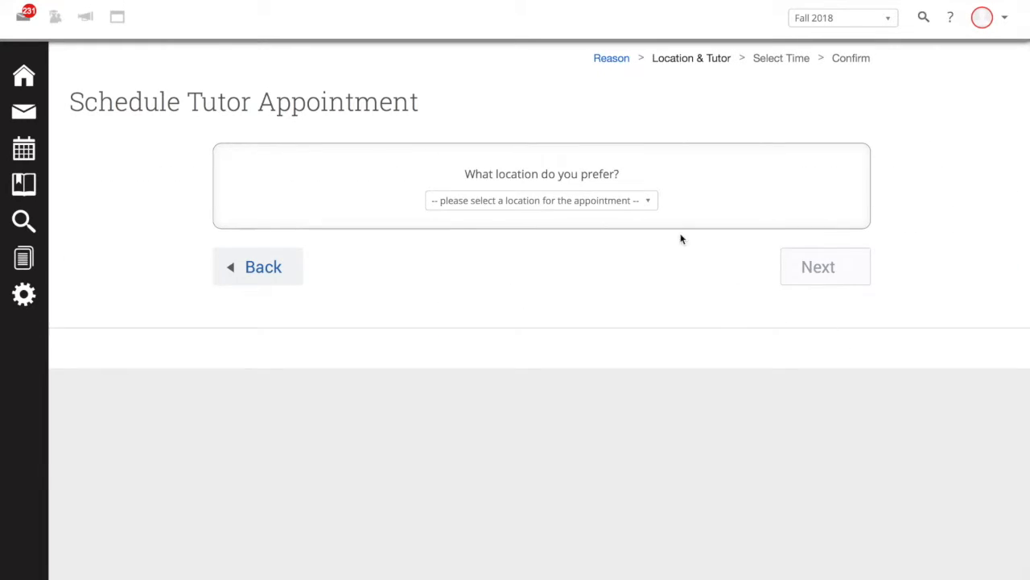
Choose EOP Learning Support Center as the location, select the listed tutor, and continue to the appointment times.
click(645, 209)
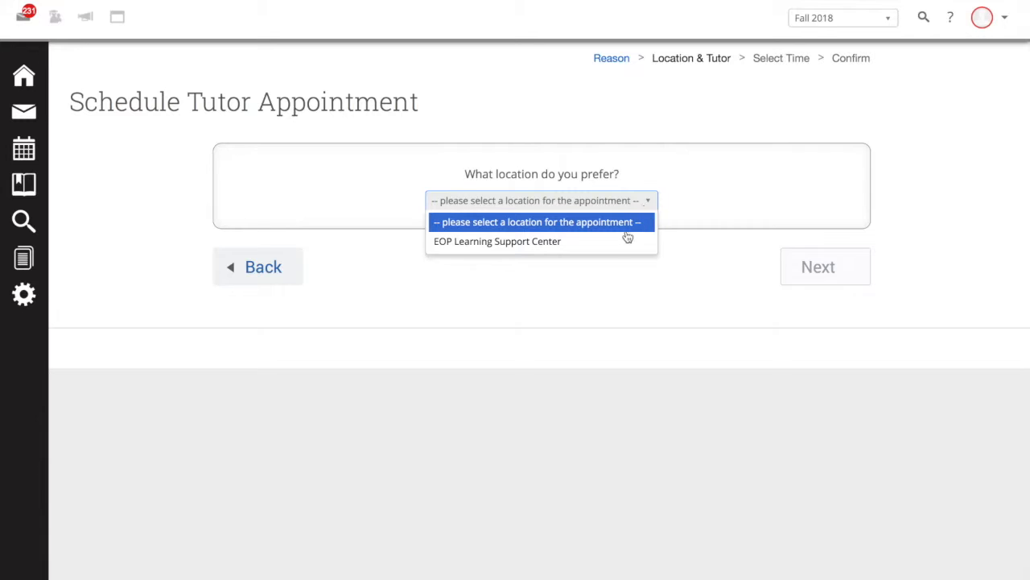
click(624, 240)
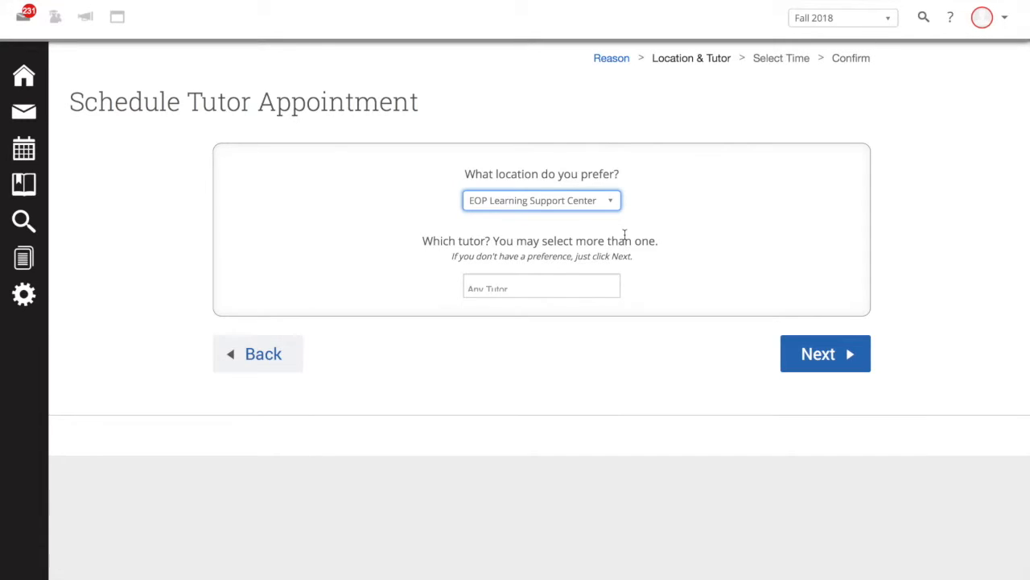
click(593, 285)
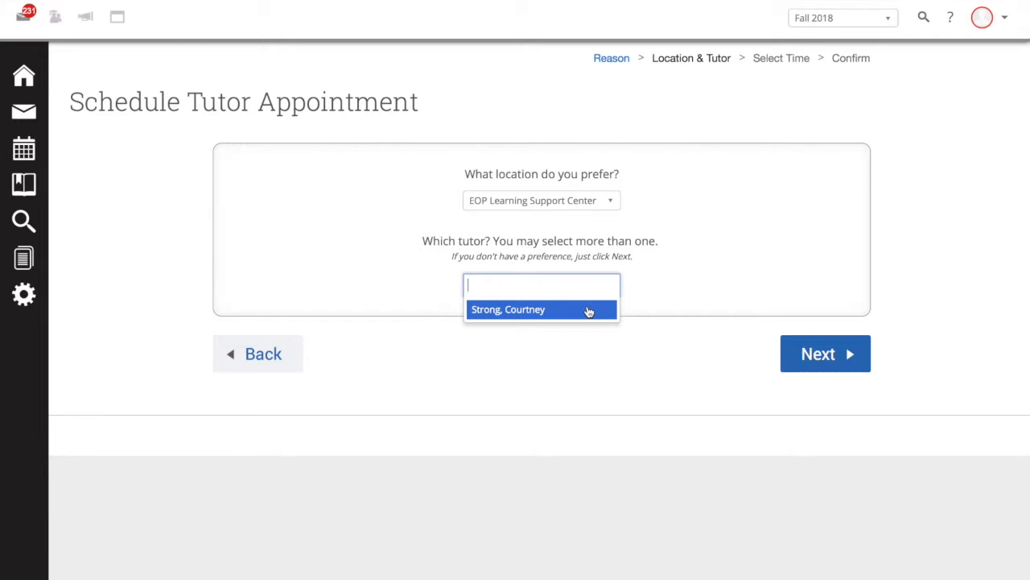
click(588, 310)
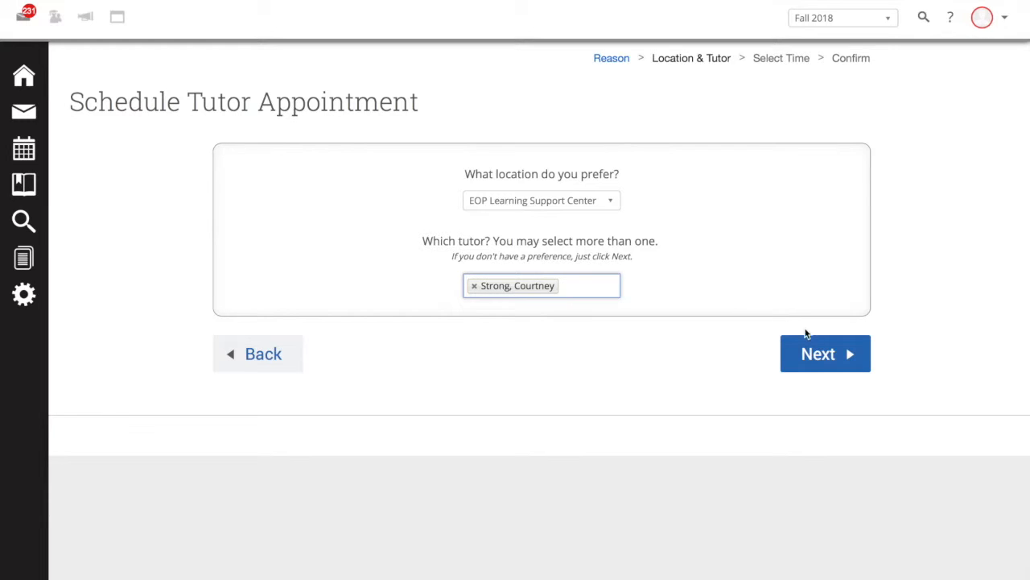
click(824, 353)
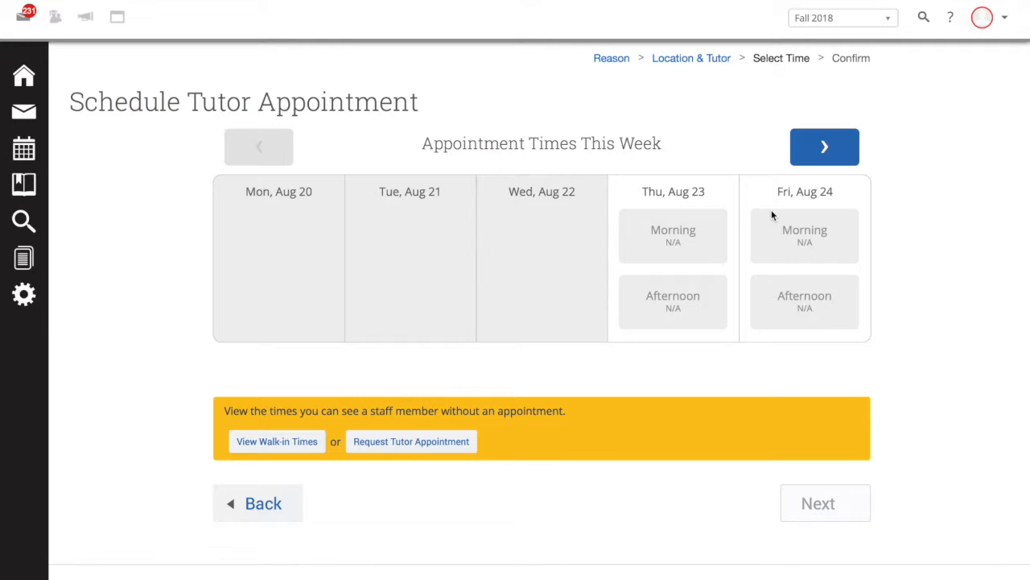
Select the 10:00am slot on Tue, Sep 04 in the week of September 03 and proceed to confirmation.
click(815, 161)
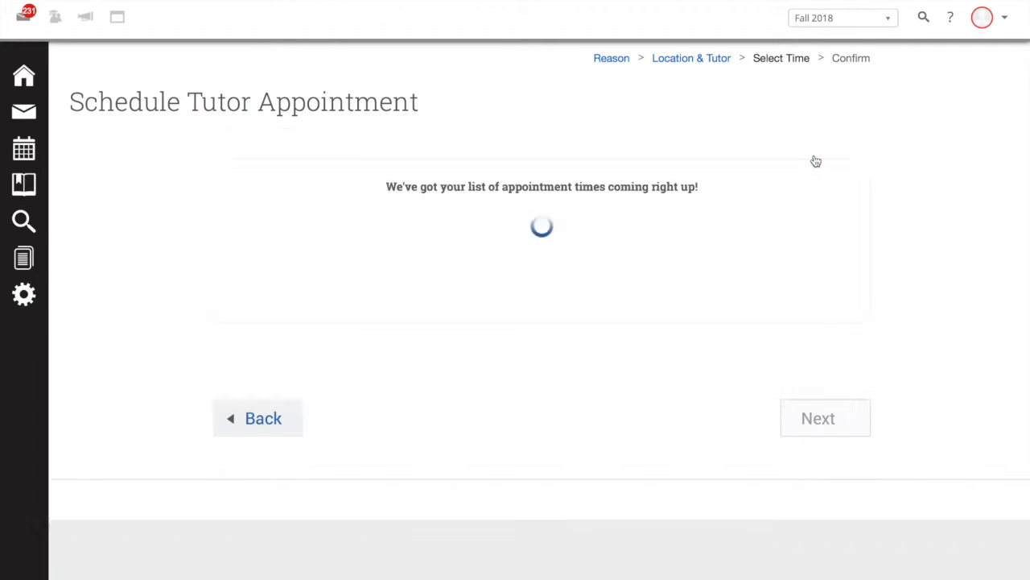
click(815, 161)
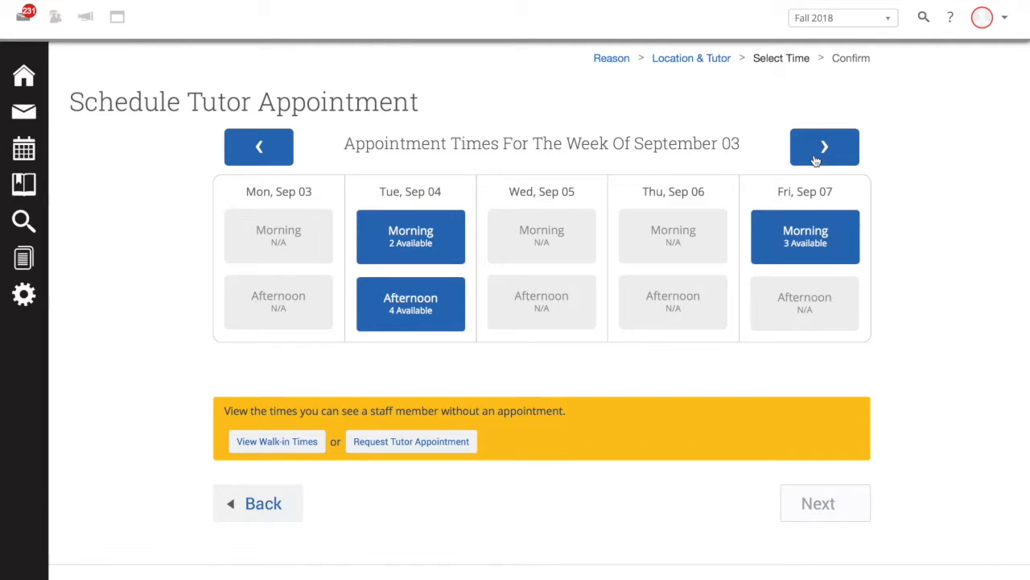
click(451, 233)
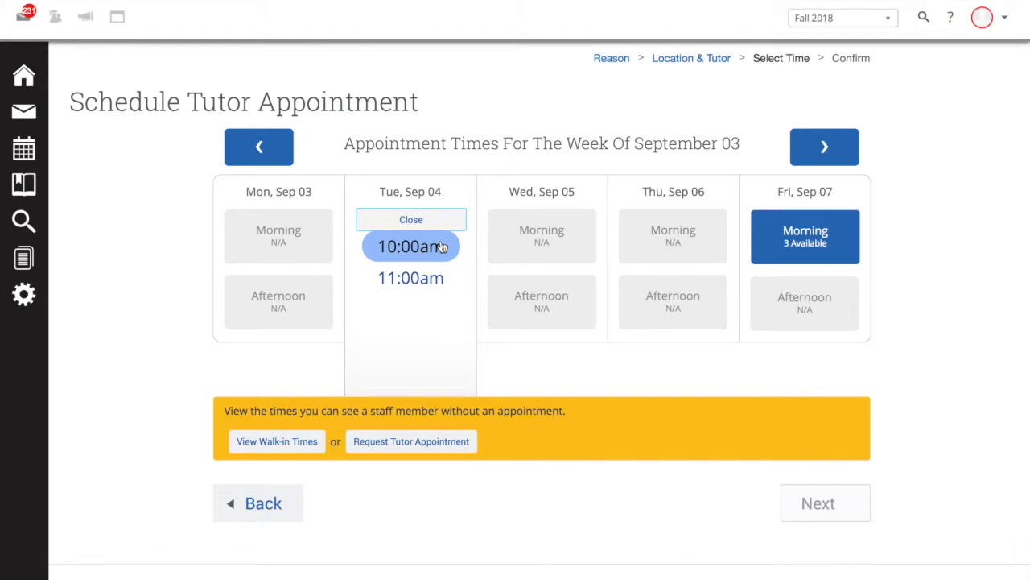
click(442, 247)
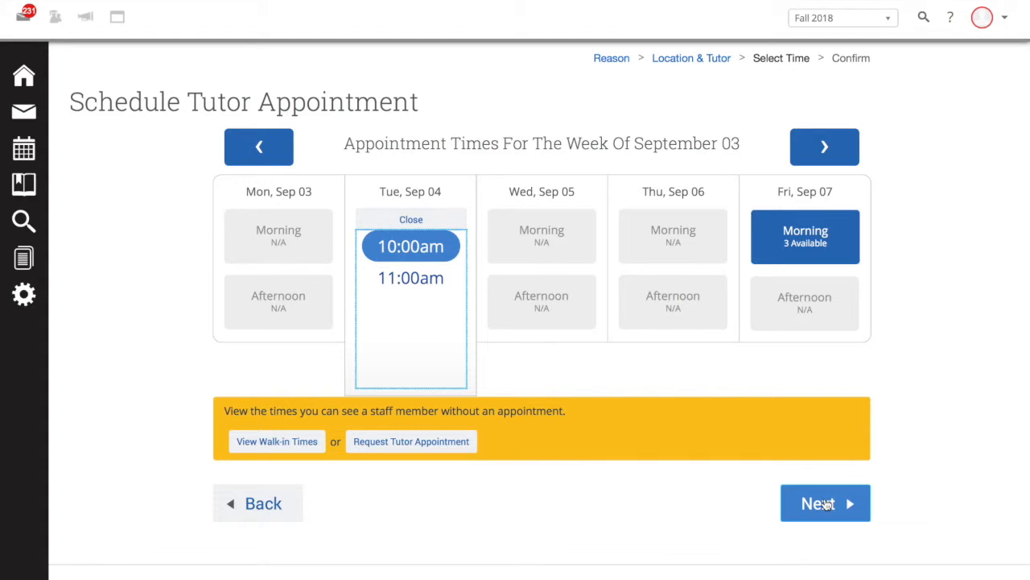
click(826, 504)
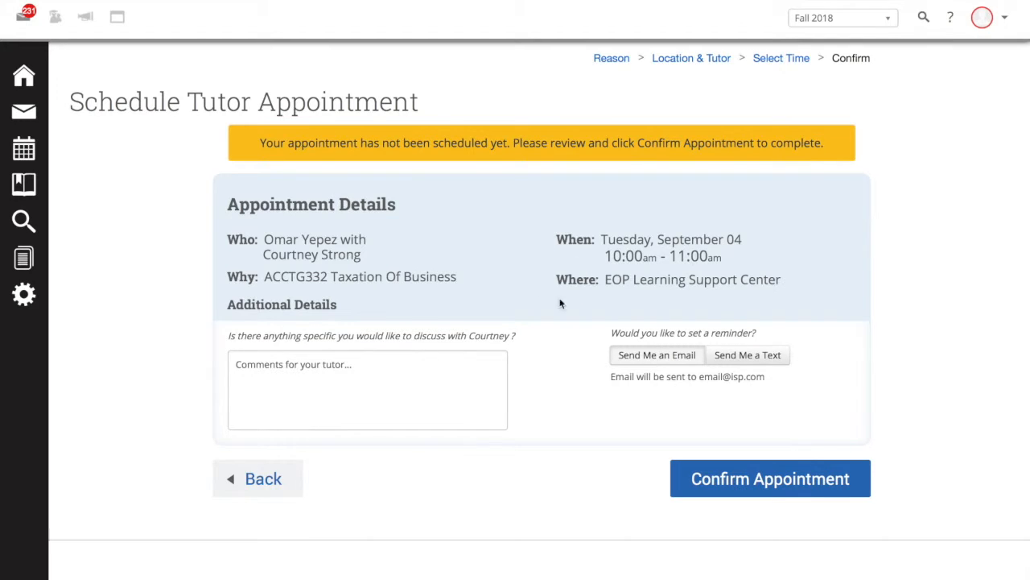
Add the tutor comment "I need help with the definition of ..." and confirm the appointment.
click(363, 370)
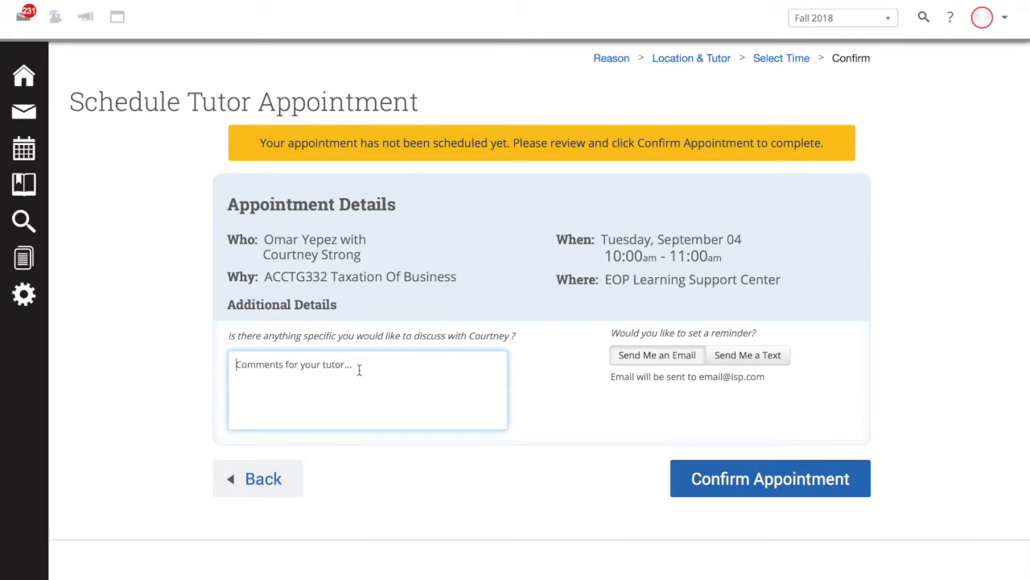
text(I n)
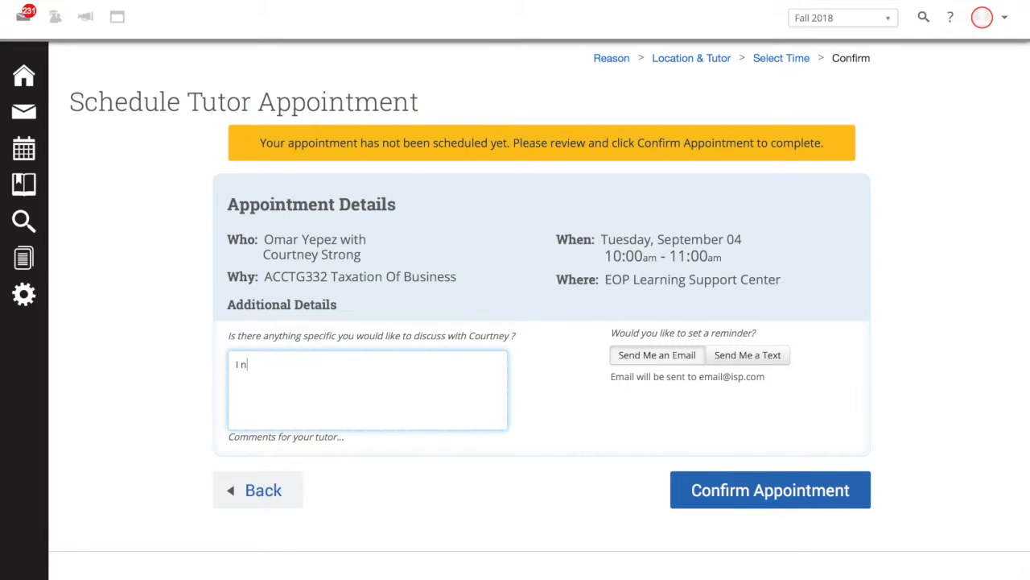
text(eed help with the definition)
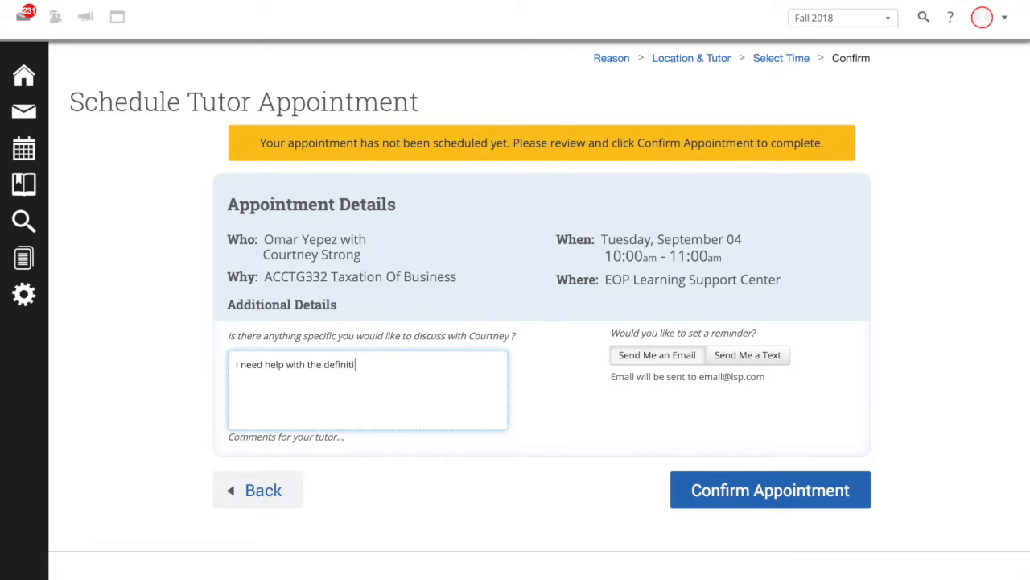
text( of ...)
click(727, 487)
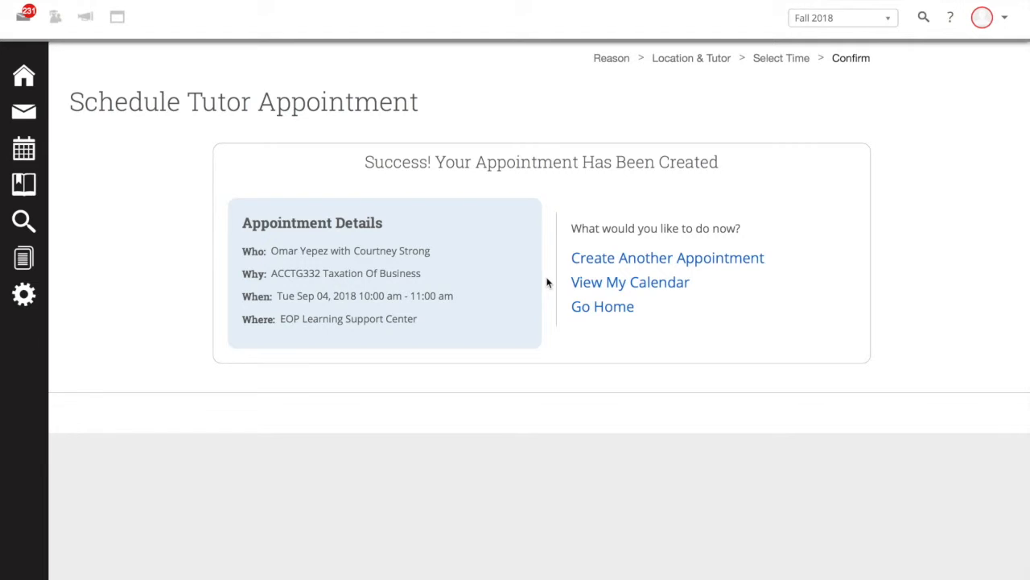
View the calendar for September 2018 and open the details of the 10am Taxation Of Business tutor appointment on September 4.
click(594, 287)
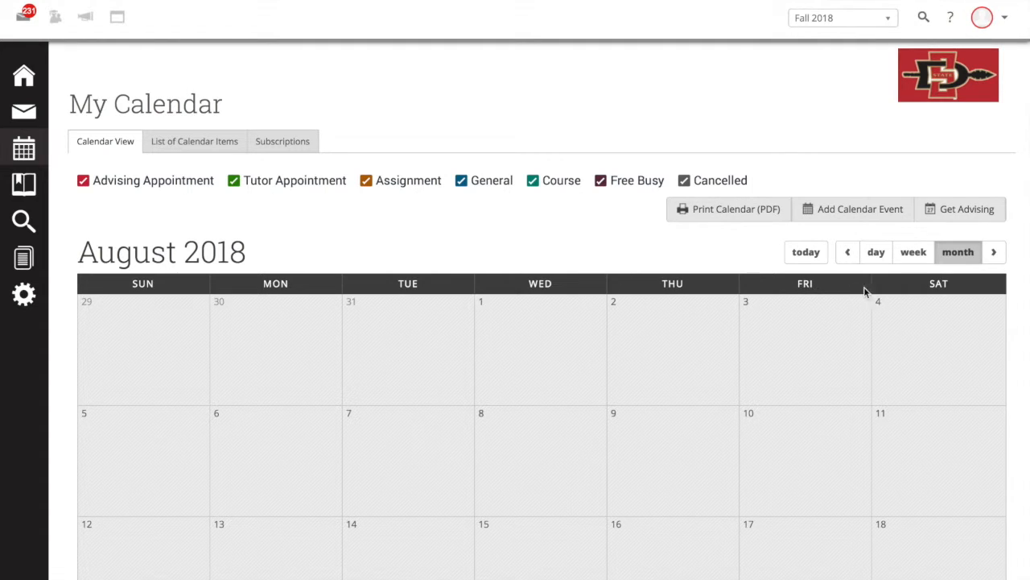
click(996, 255)
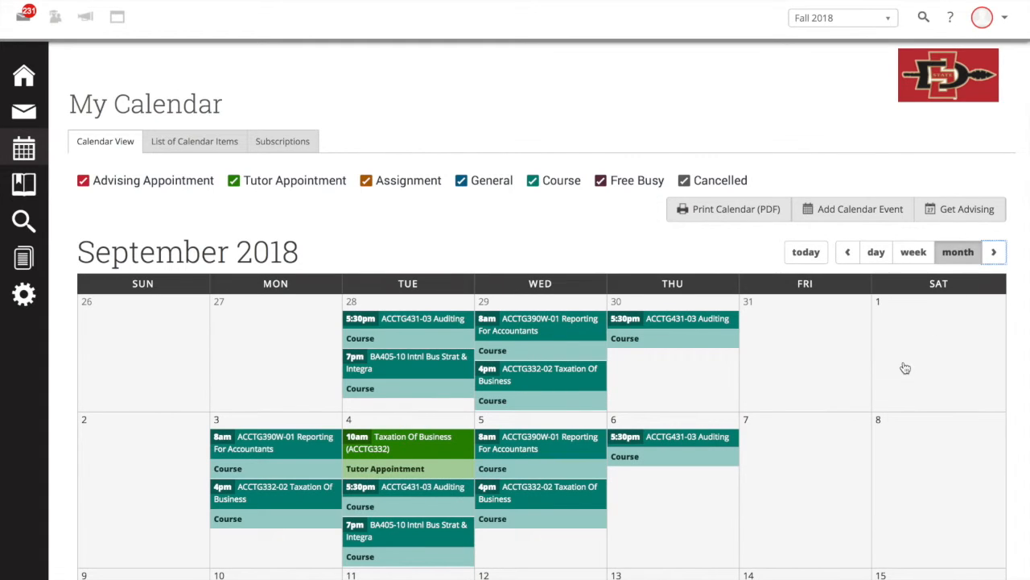
scroll(913, 356, down, 2)
scroll(914, 356, down, 3)
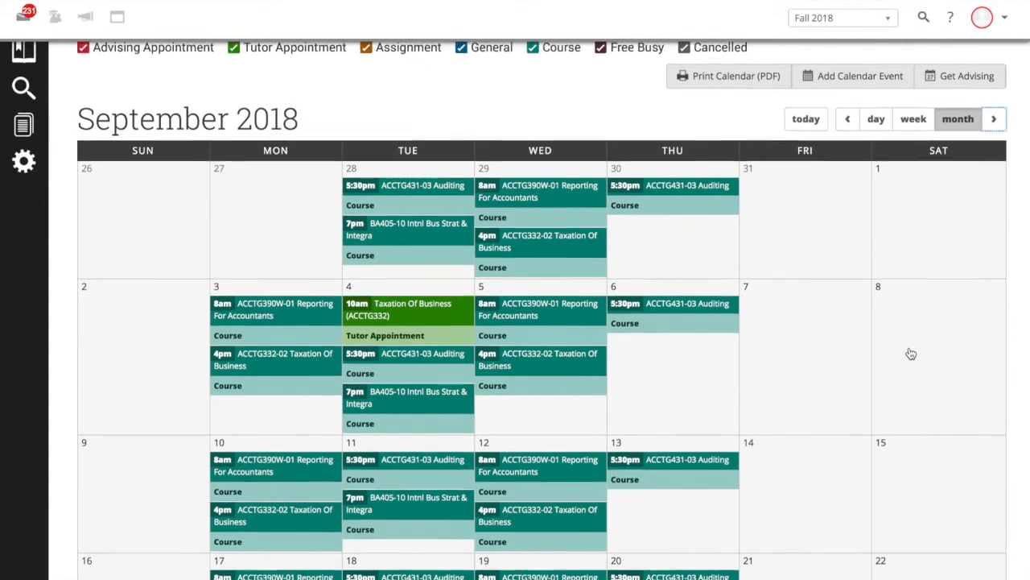
mouse_move(483, 308)
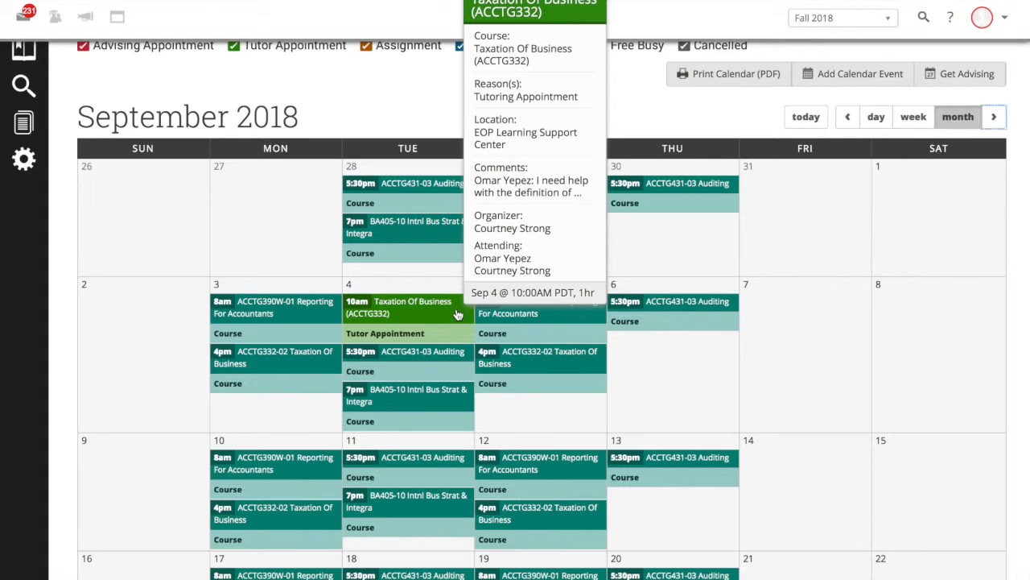
click(457, 314)
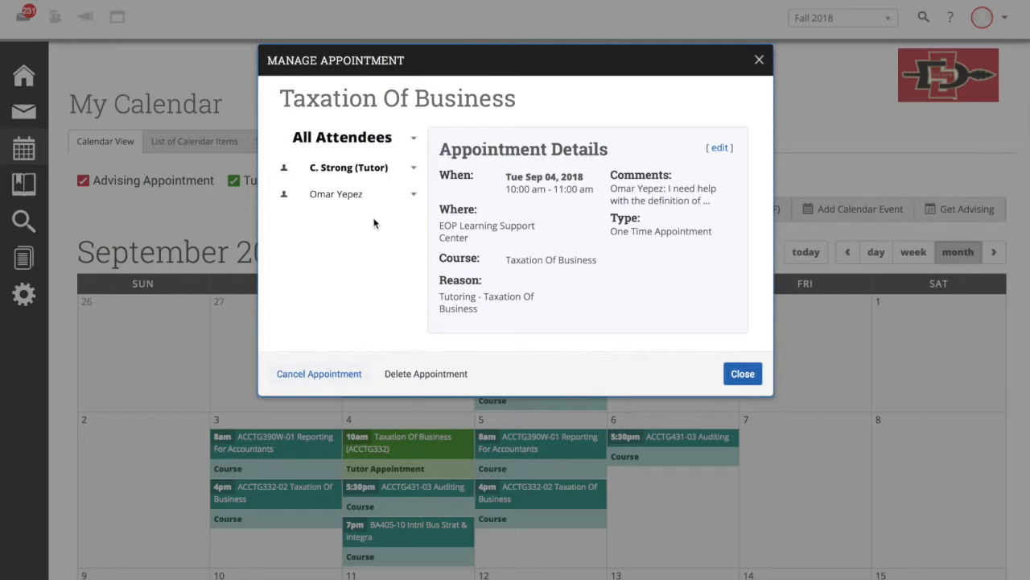
View the tutor's message form and the student's attendee options, and close the appointment details without sending anything.
click(363, 167)
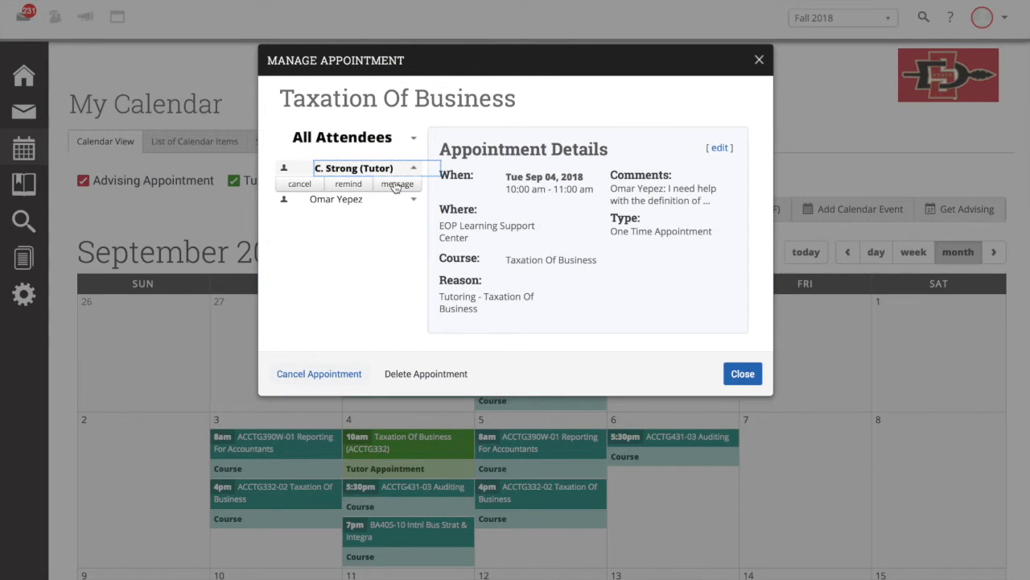
click(395, 184)
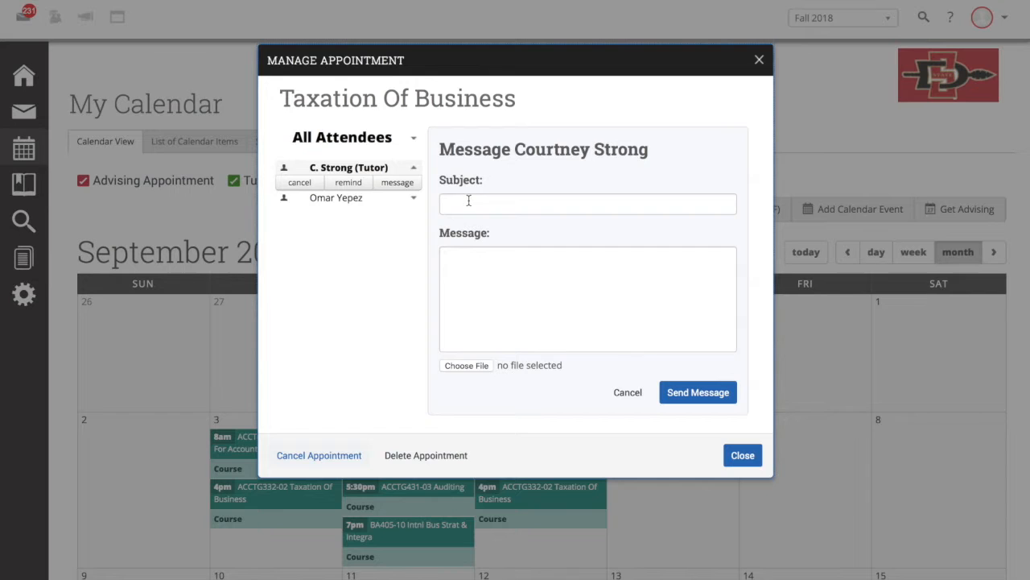
click(342, 198)
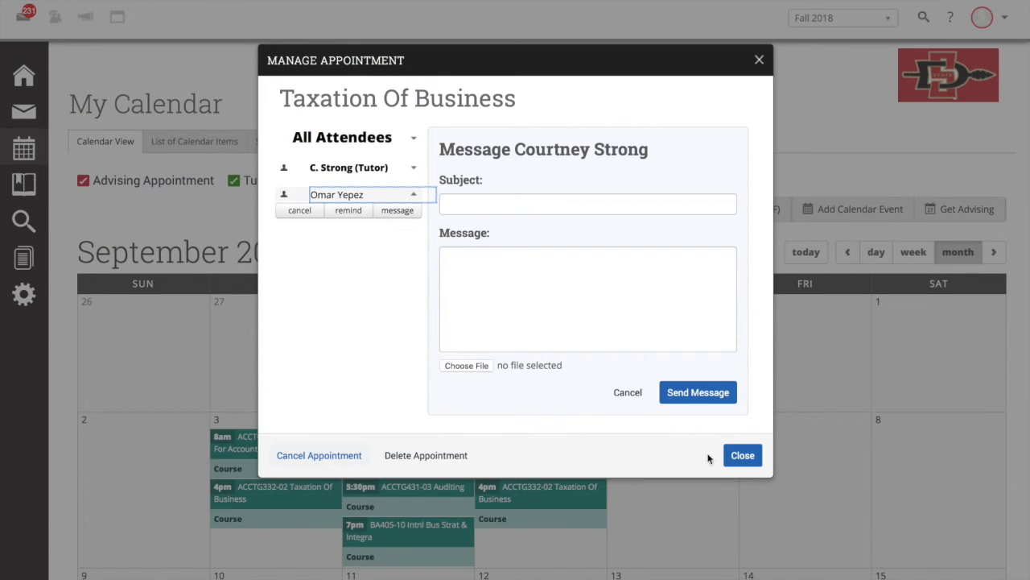
click(738, 457)
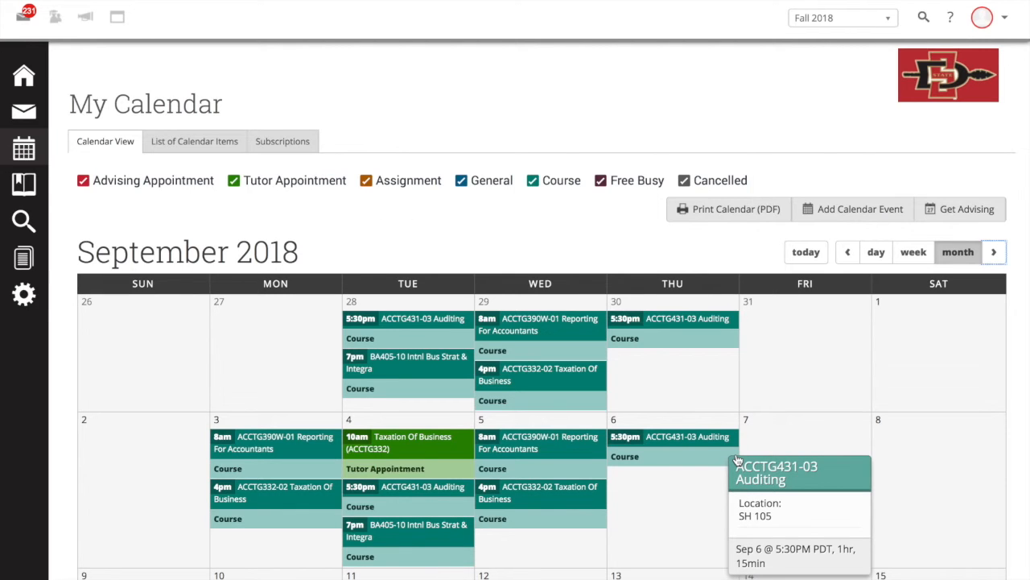
scroll(744, 444, down, 1)
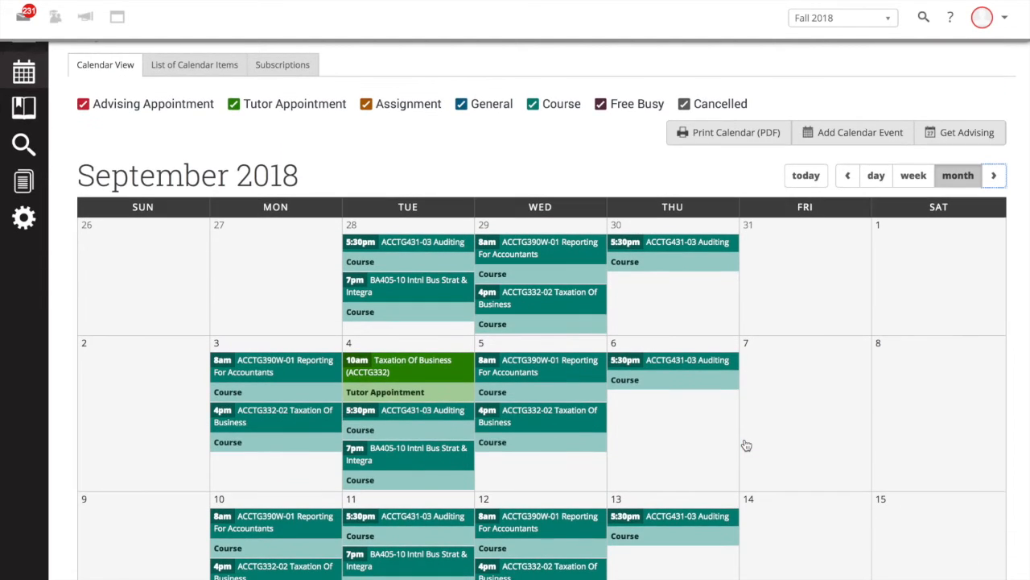
scroll(746, 445, down, 1)
mouse_move(433, 328)
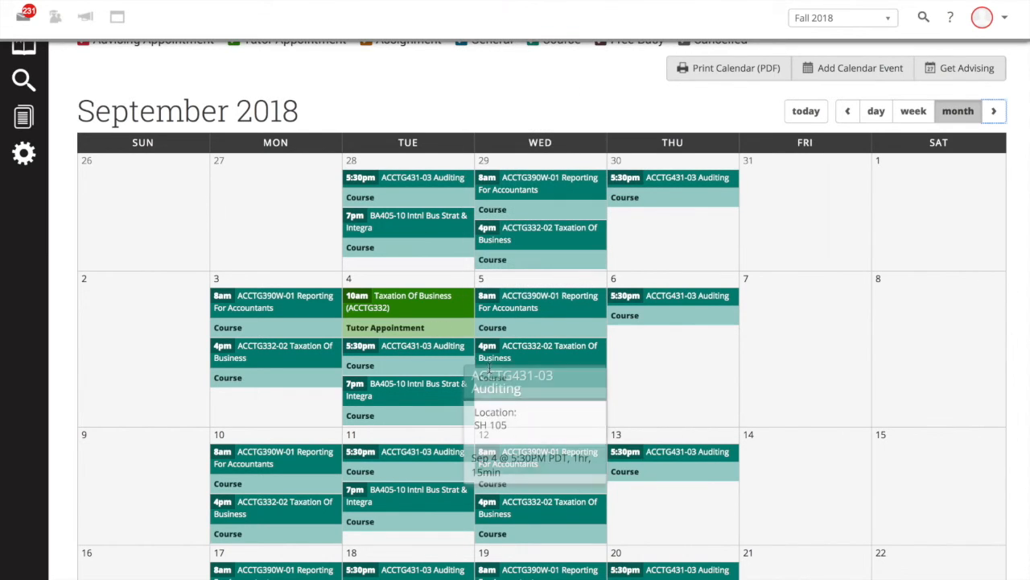
mouse_move(498, 307)
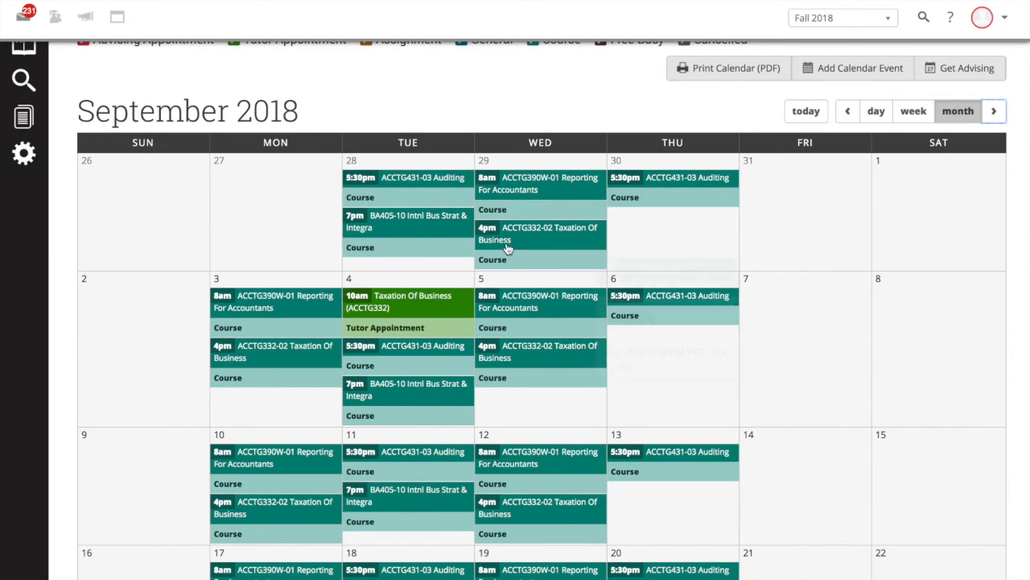